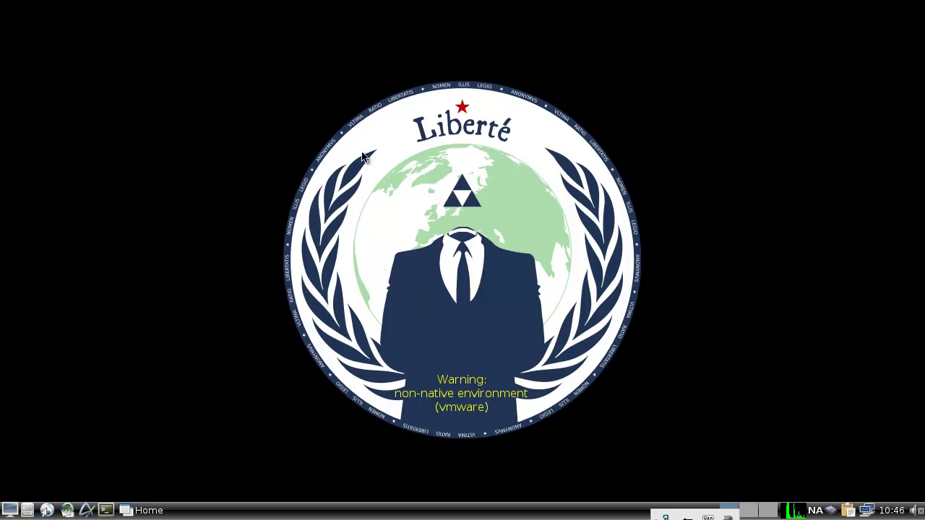
- Check the on/off options of the input-method tray icon
drag(267, 99, 655, 402)
click(693, 514)
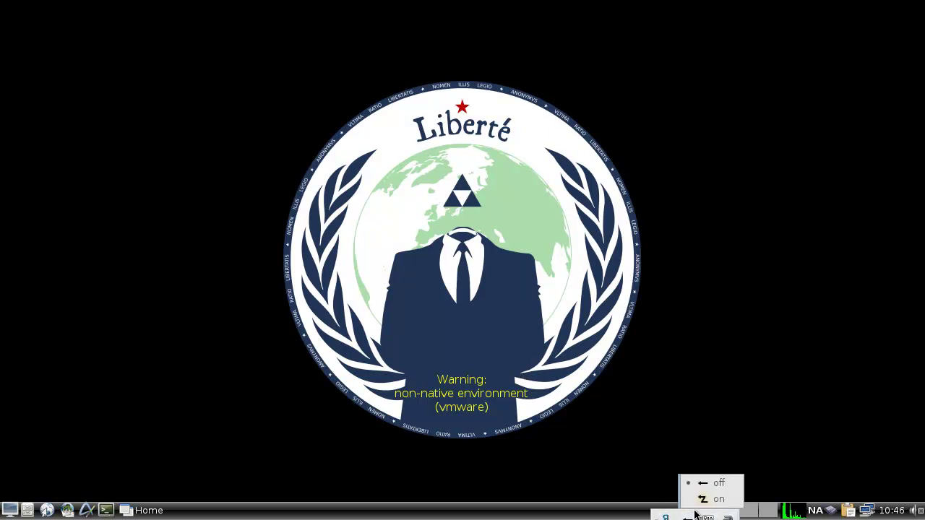
click(598, 456)
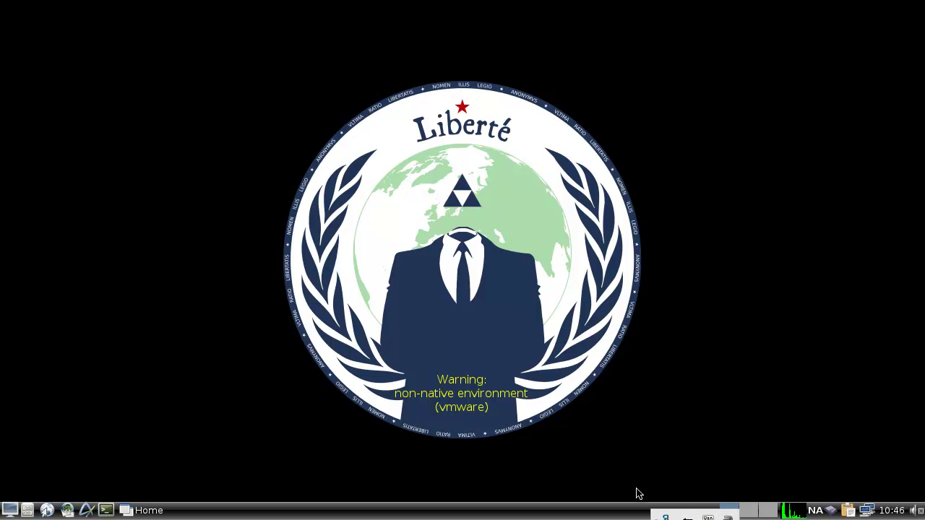
- Drag the input-method toolbar out of the tray so it floats on the desktop
click(666, 510)
click(619, 458)
drag(658, 511, 775, 387)
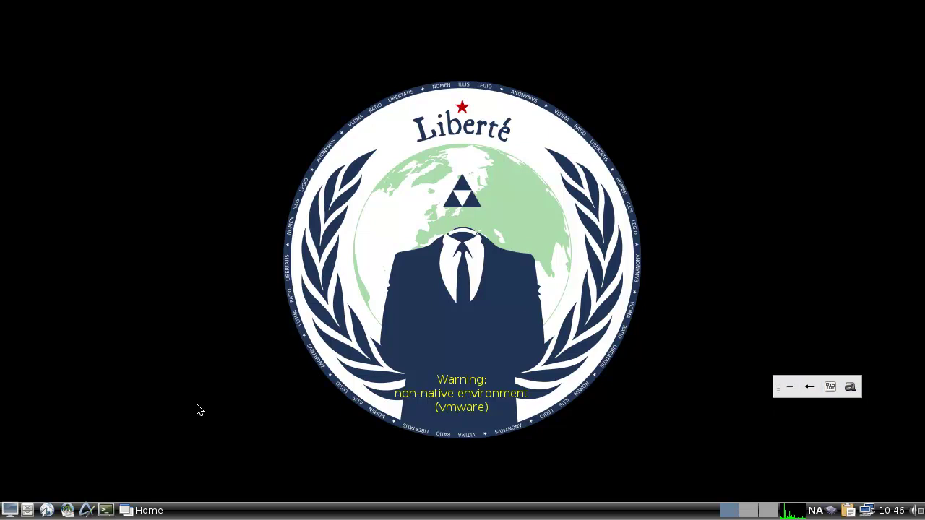
drag(295, 101, 611, 443)
- Browse the Internet, Office and System Tools categories of the applications menu
click(10, 510)
mouse_move(69, 319)
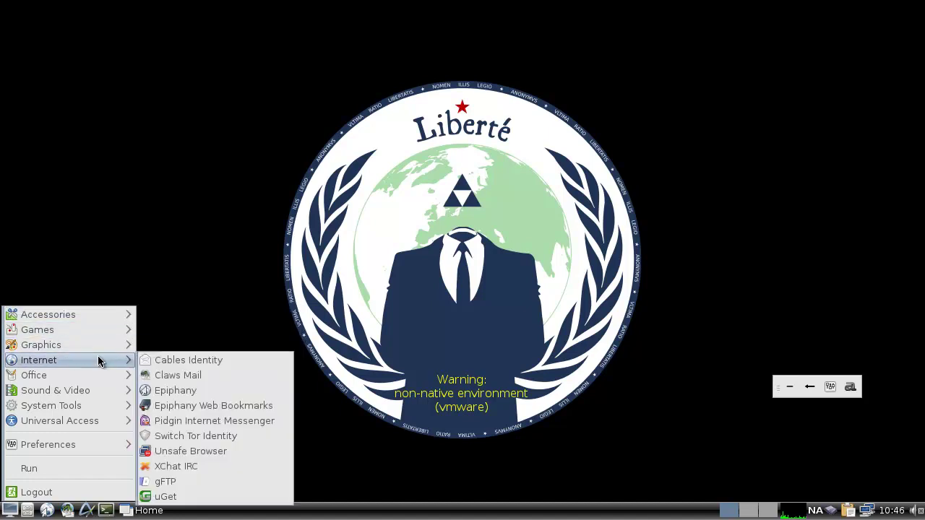
mouse_move(99, 361)
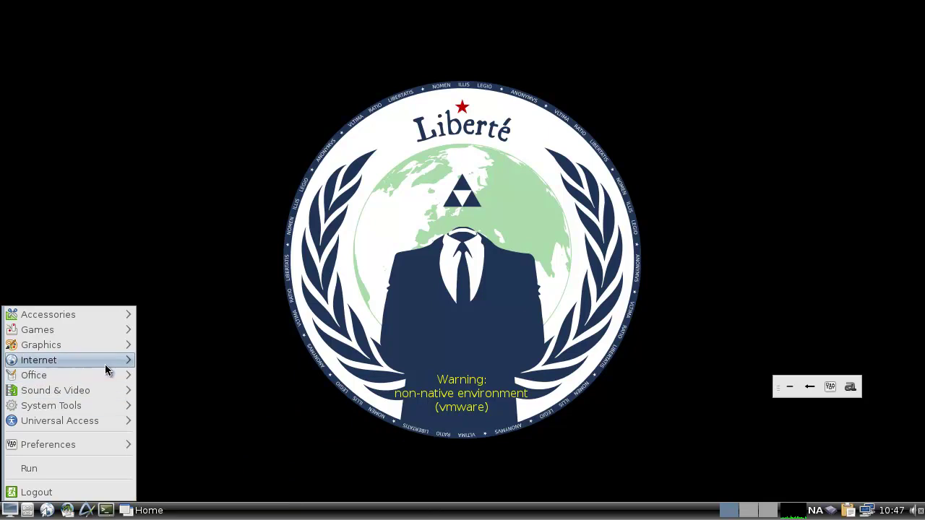
mouse_move(97, 378)
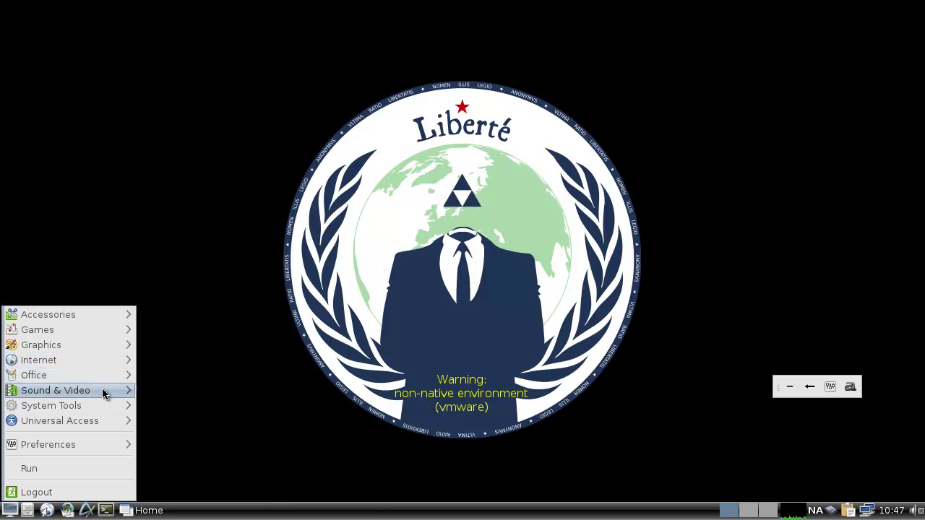
mouse_move(107, 409)
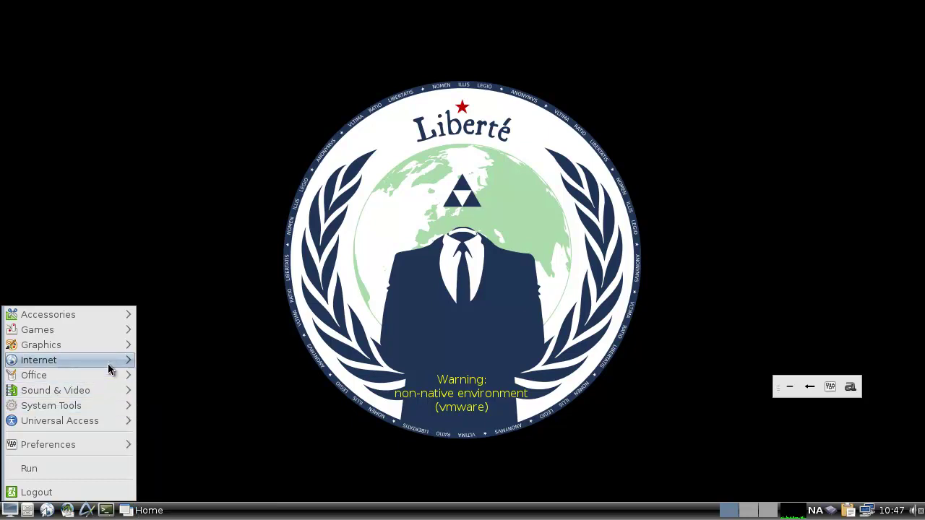
- Launch Epiphany and go to the BrowserSpy site from its start page
click(189, 392)
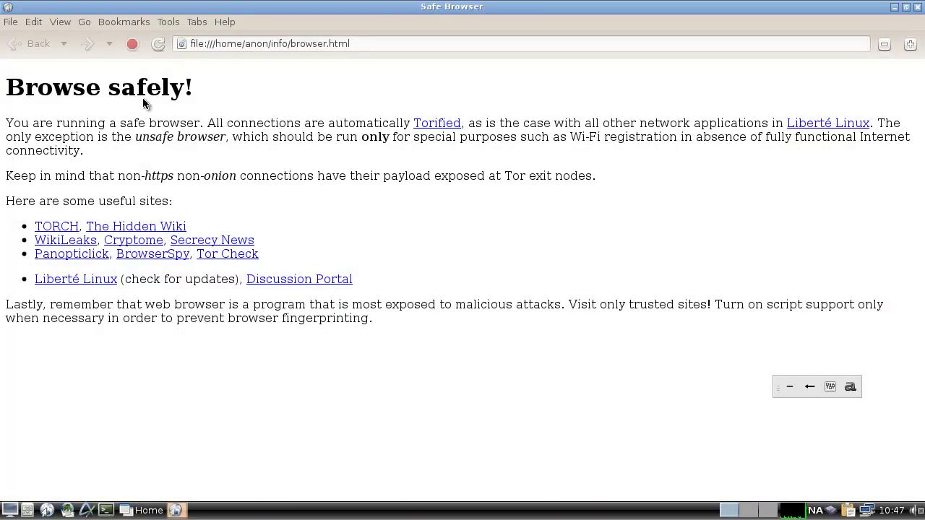
drag(79, 123, 307, 124)
click(296, 167)
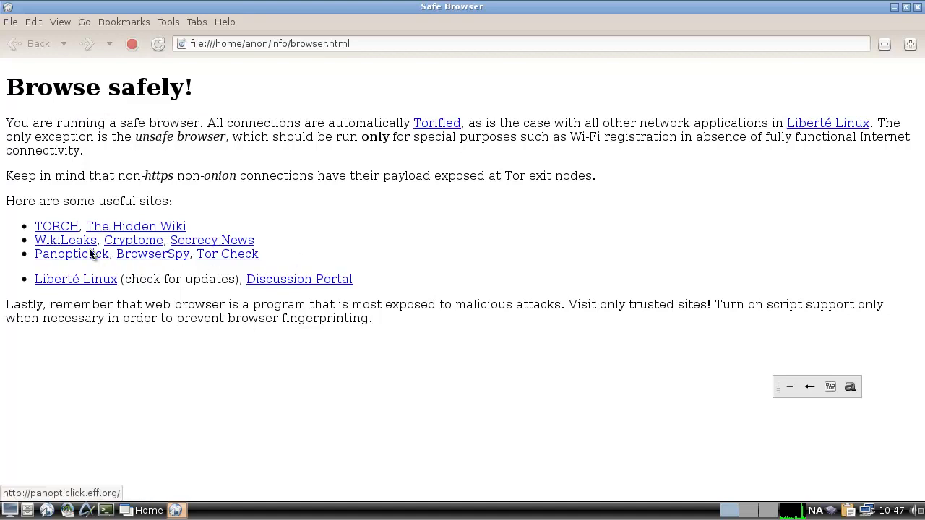
click(144, 259)
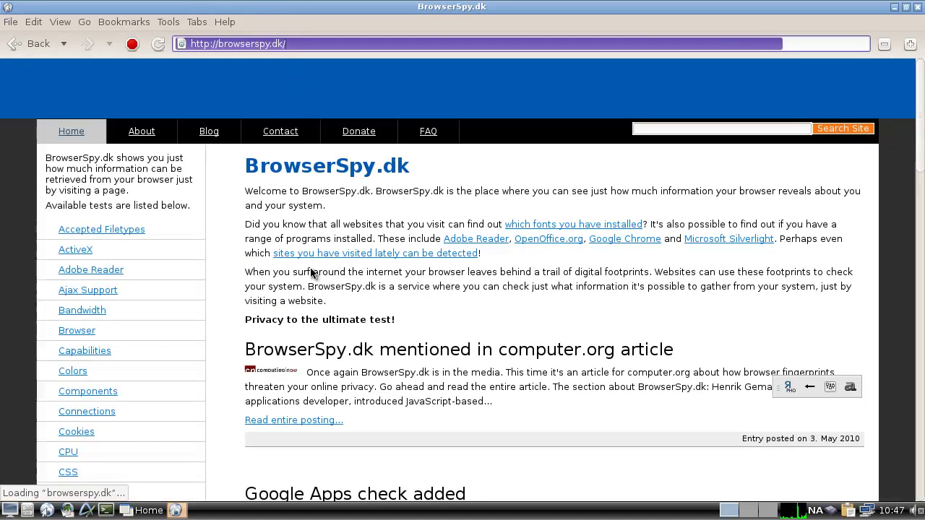
drag(253, 320, 393, 321)
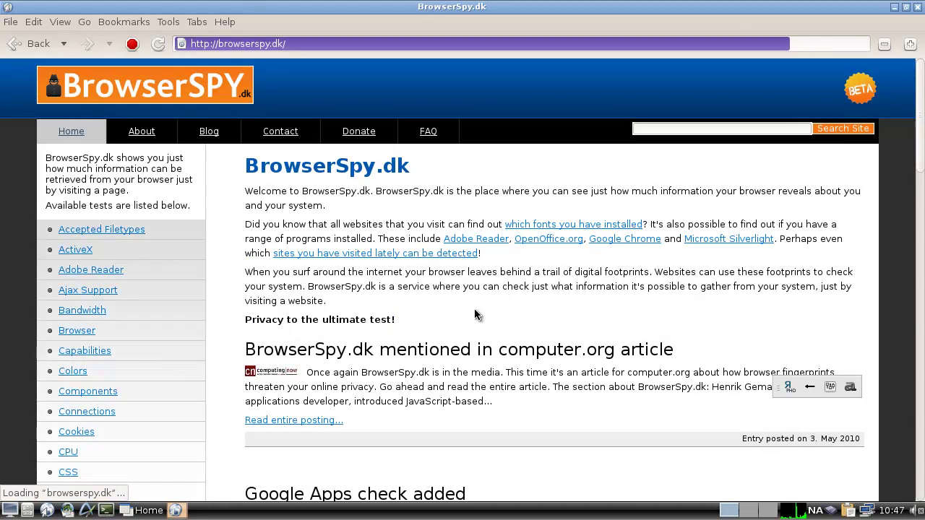
scroll(505, 306, down, 2)
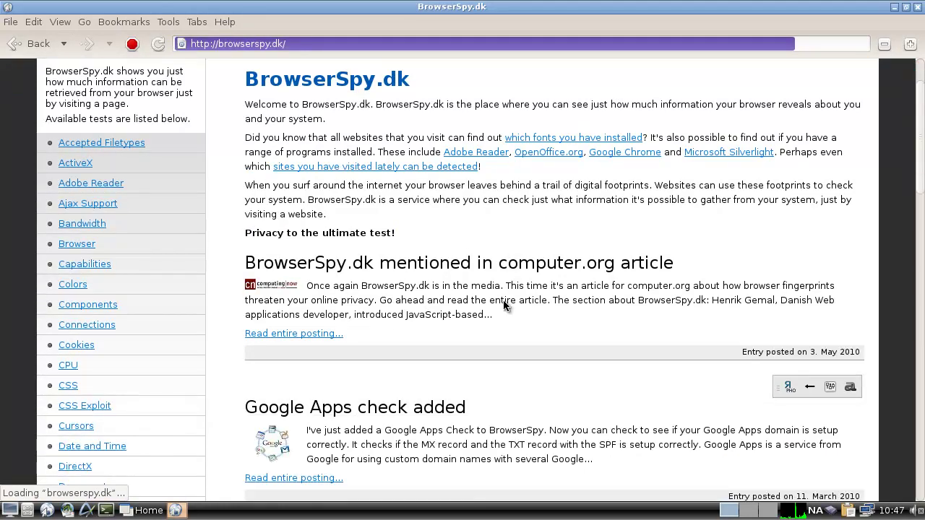
scroll(503, 304, up, 2)
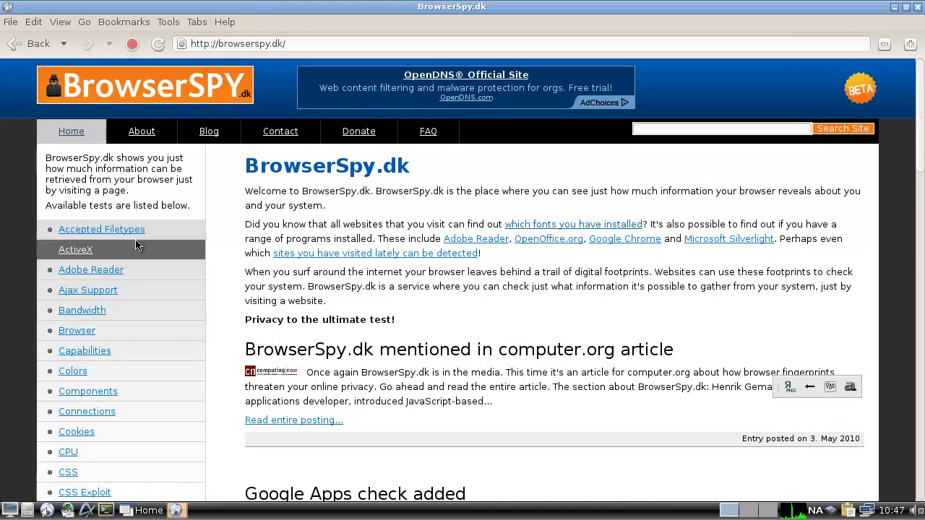
scroll(144, 311, down, 1)
- View BrowserSpy's Browser information, operating system details and CPU information pages
click(92, 306)
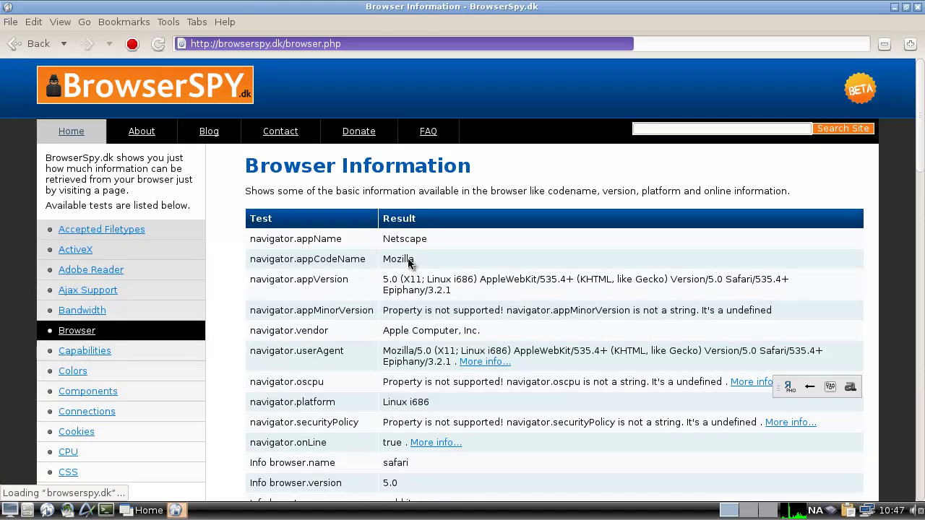
scroll(377, 231, down, 5)
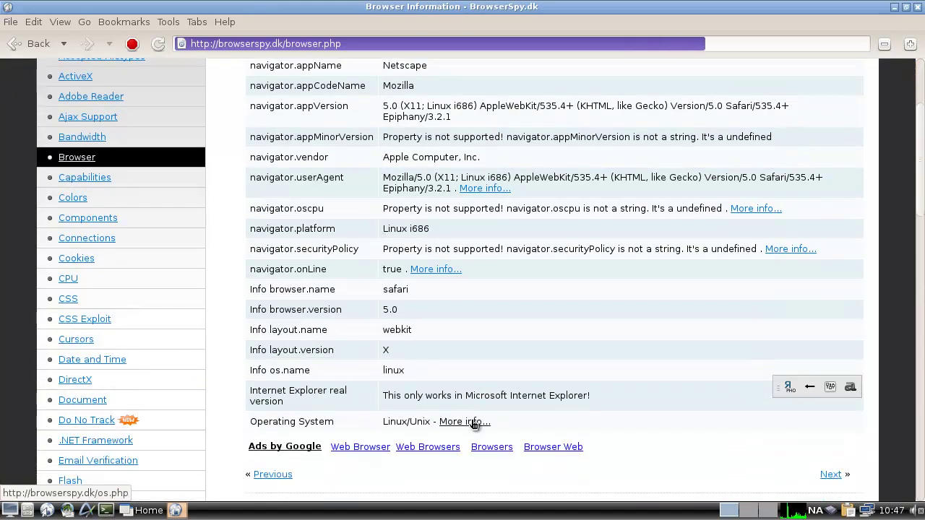
click(475, 424)
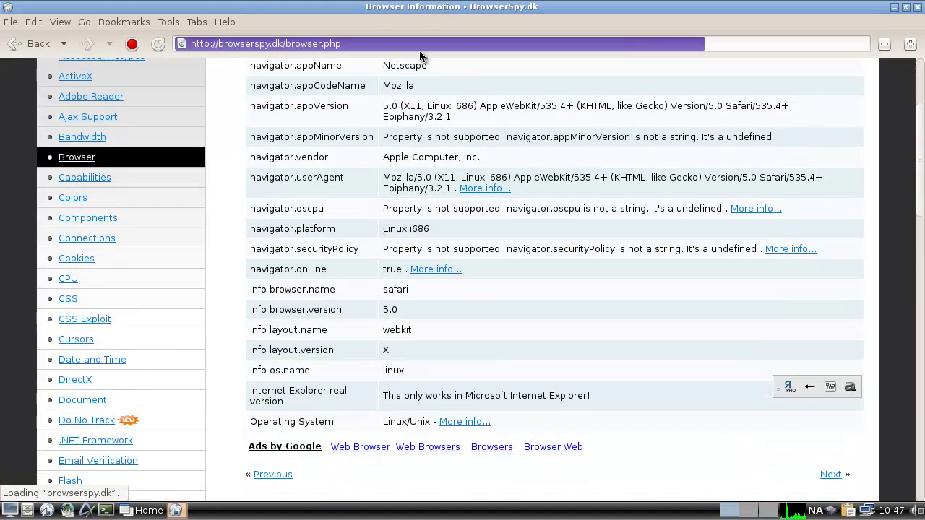
click(69, 279)
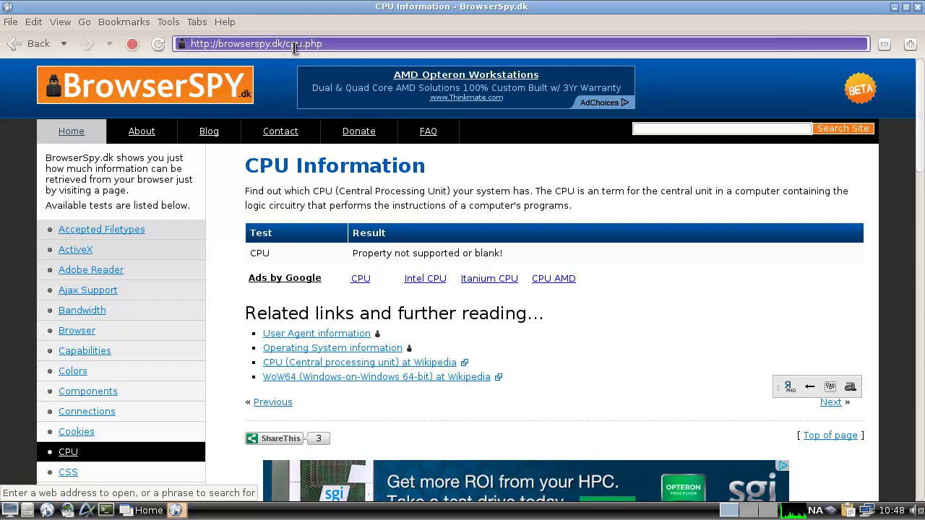
- Load check.torproject.org to verify Tor is in use, then quit Epiphany with Ctrl+Q
text(check.)
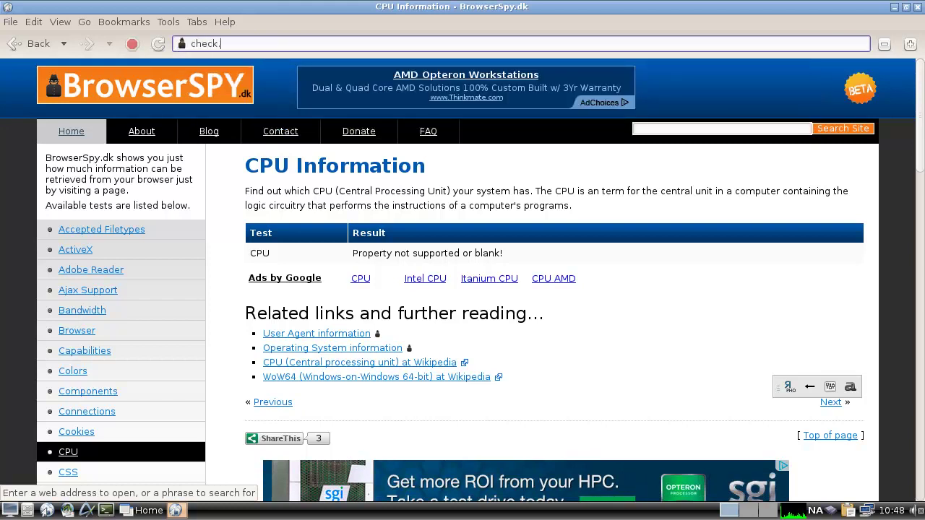
text(torproject.org)
key(Return)
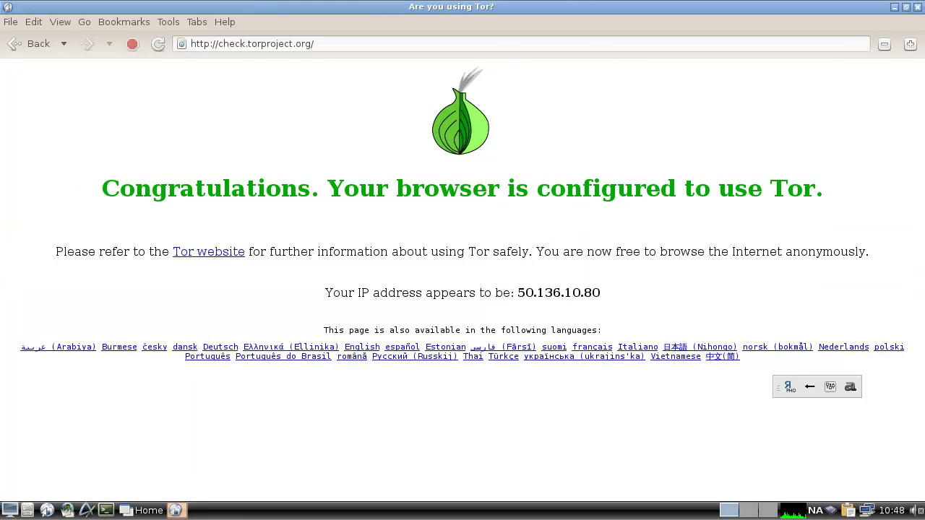
key(ctrl+q)
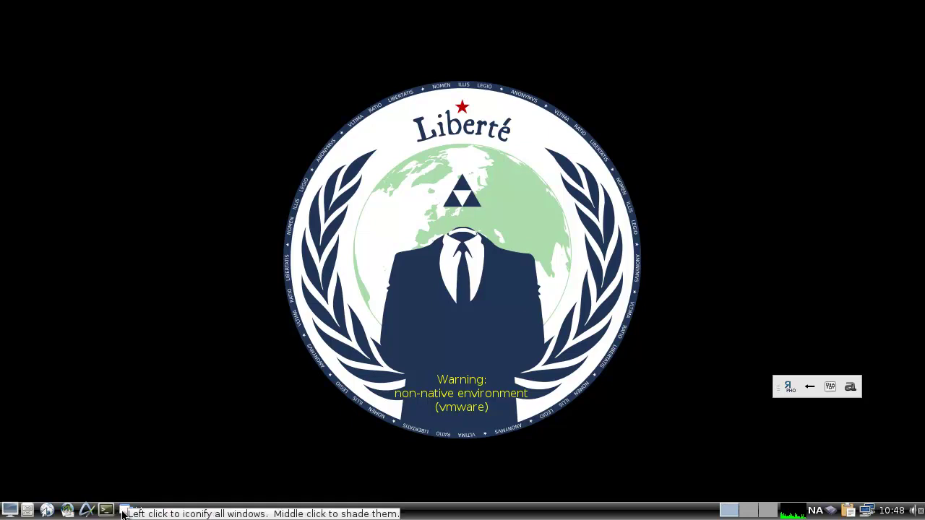
- From the home-folder menu, open persist > security > i2p, then the eepsite folder
click(29, 513)
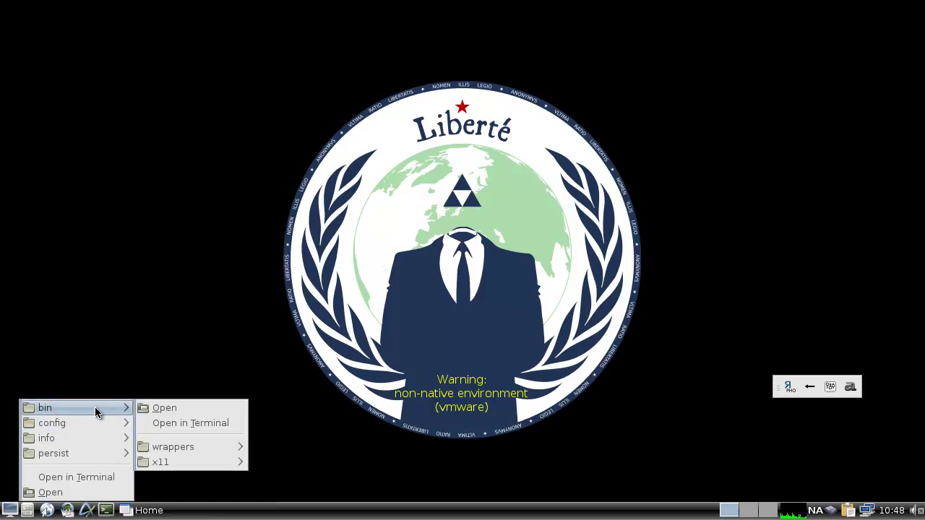
mouse_move(99, 426)
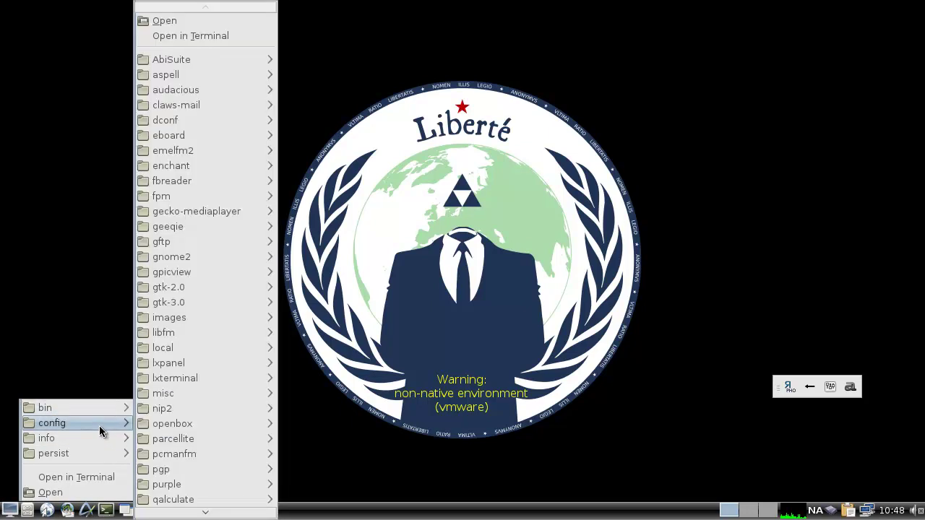
mouse_move(190, 514)
mouse_move(89, 441)
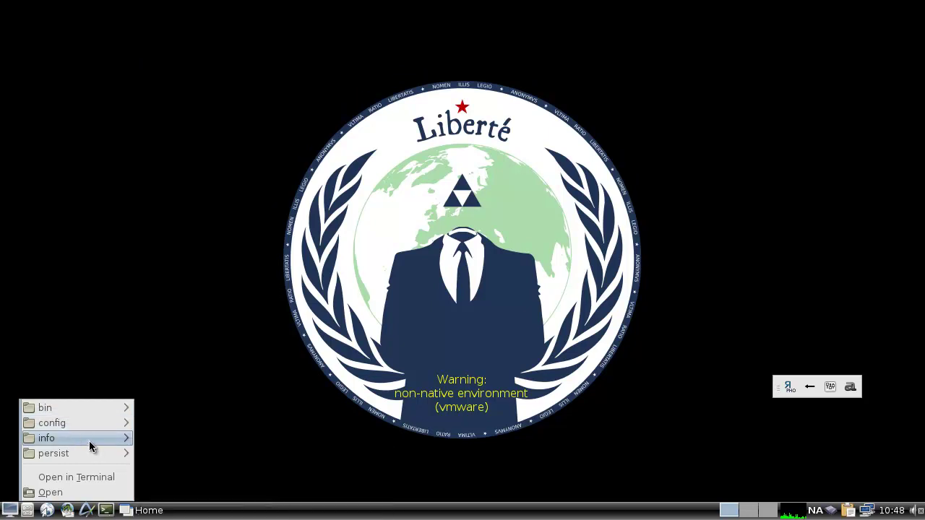
mouse_move(109, 459)
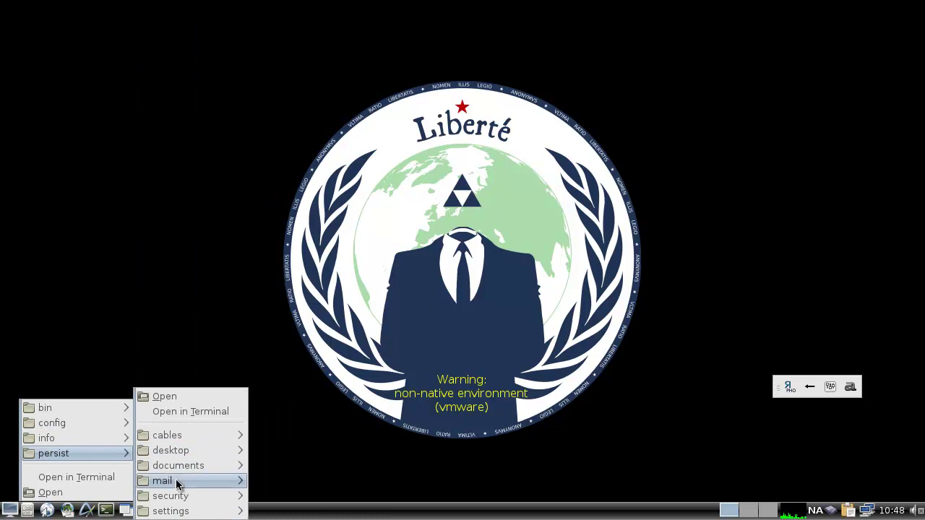
mouse_move(204, 500)
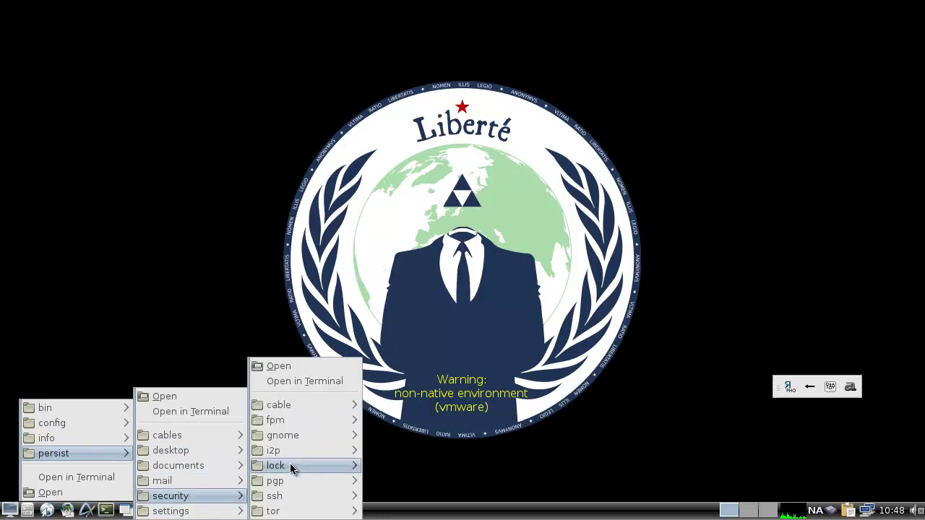
mouse_move(302, 454)
mouse_move(416, 495)
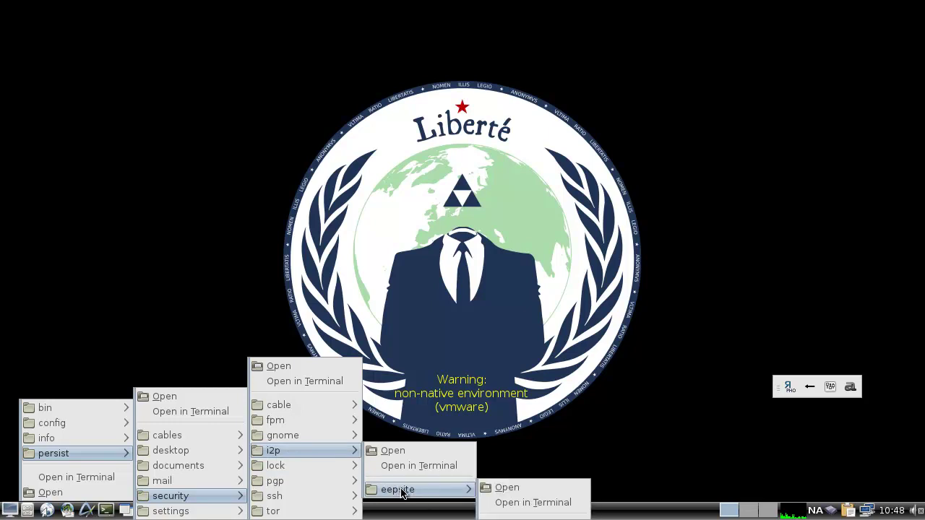
click(411, 457)
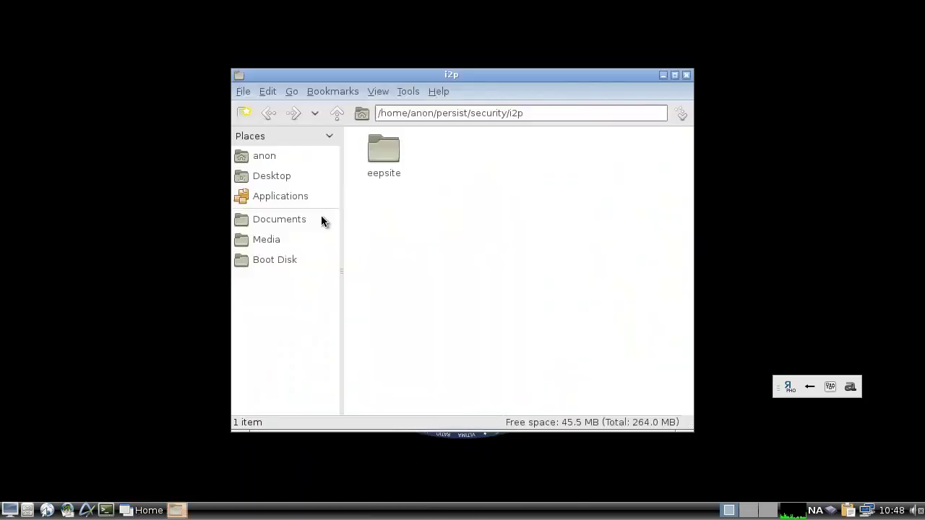
click(397, 156)
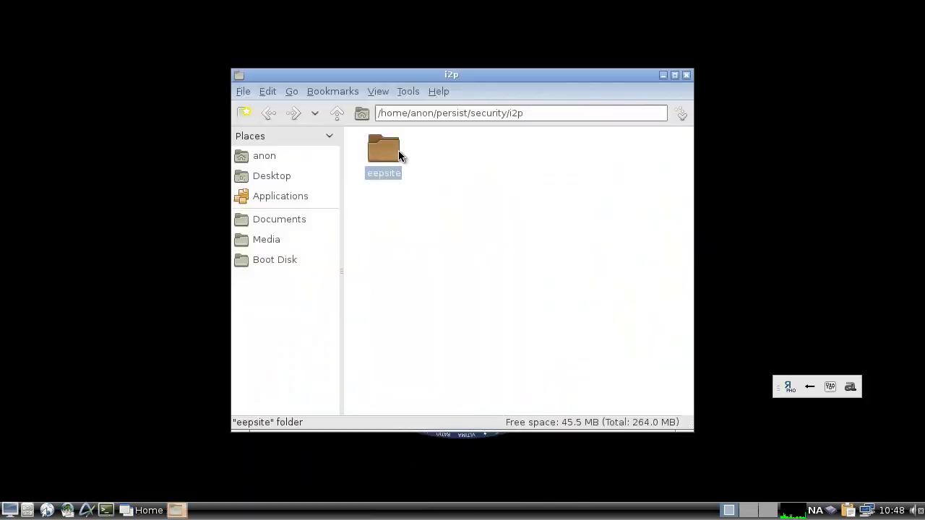
double_click(396, 153)
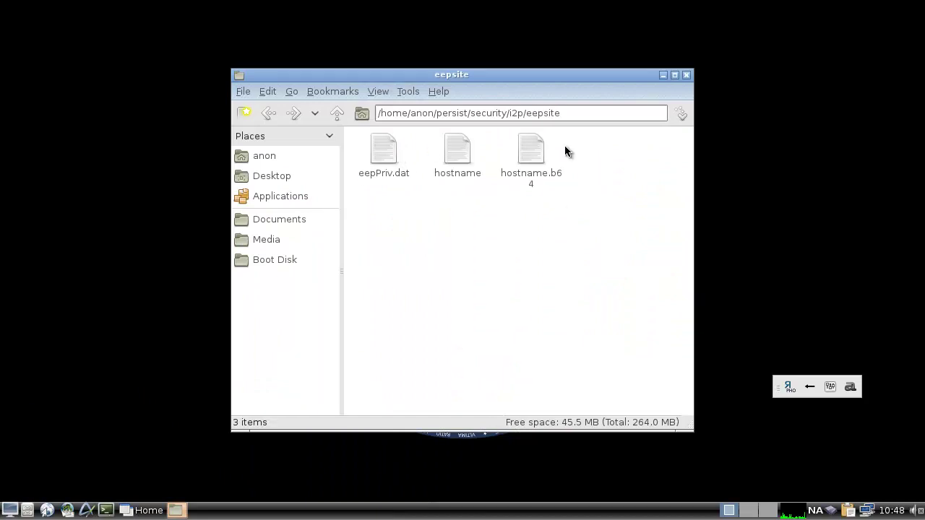
click(686, 75)
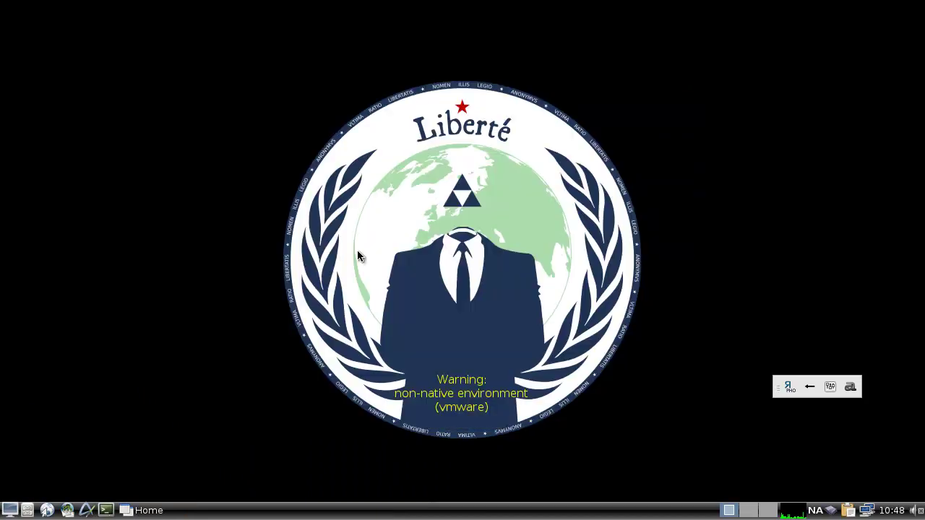
click(9, 510)
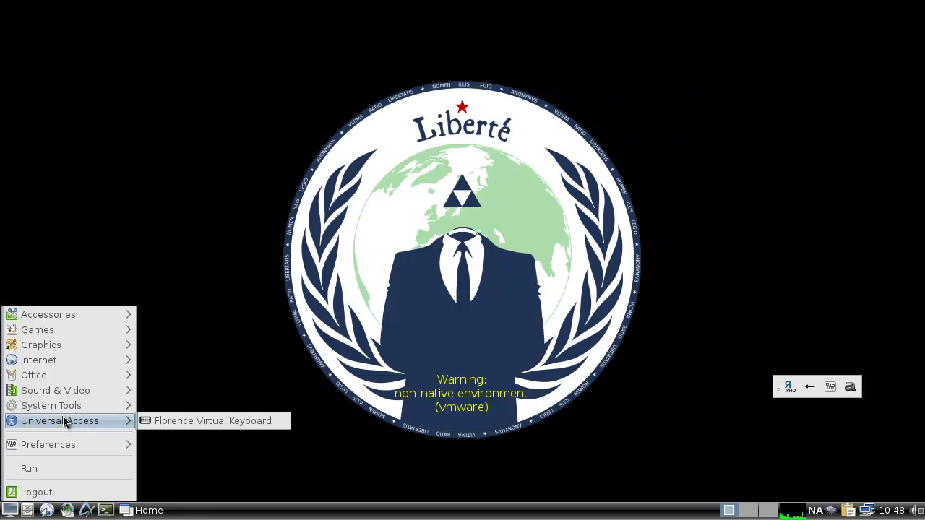
mouse_move(92, 407)
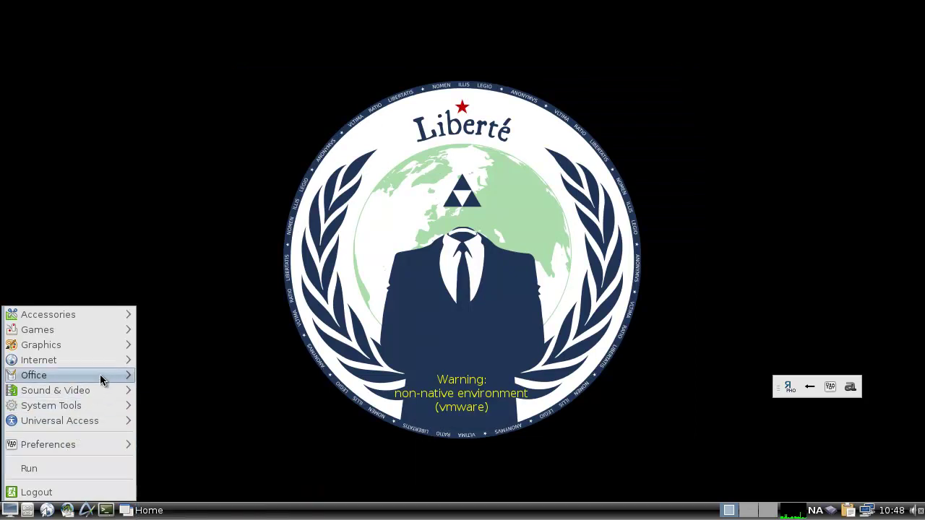
mouse_move(103, 380)
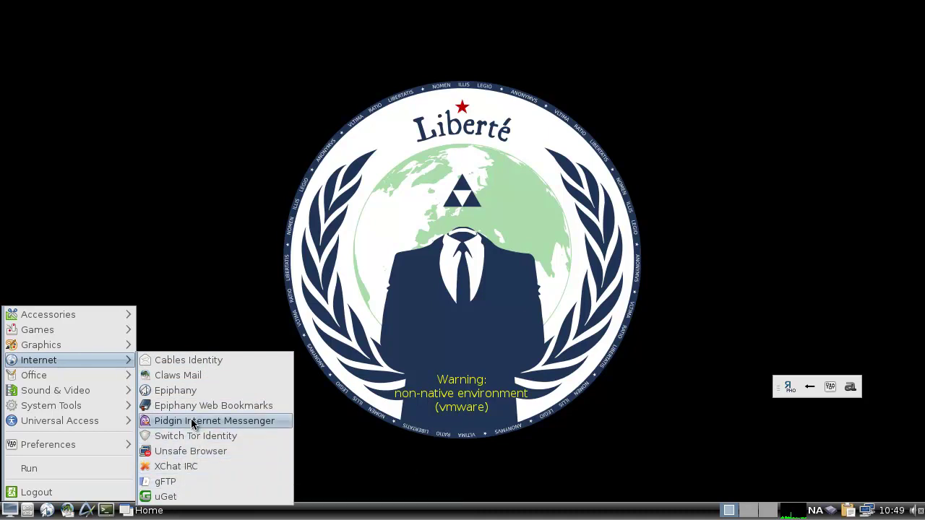
click(334, 363)
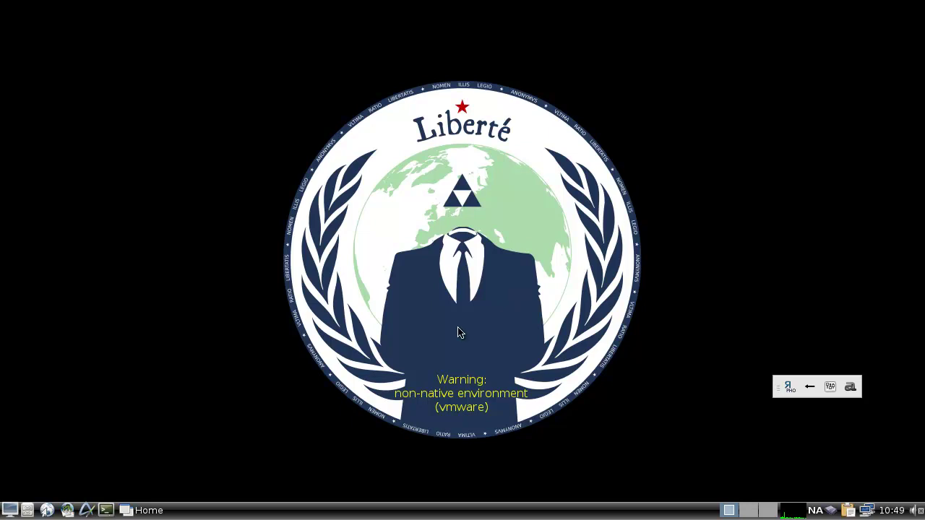
click(27, 510)
mouse_move(92, 424)
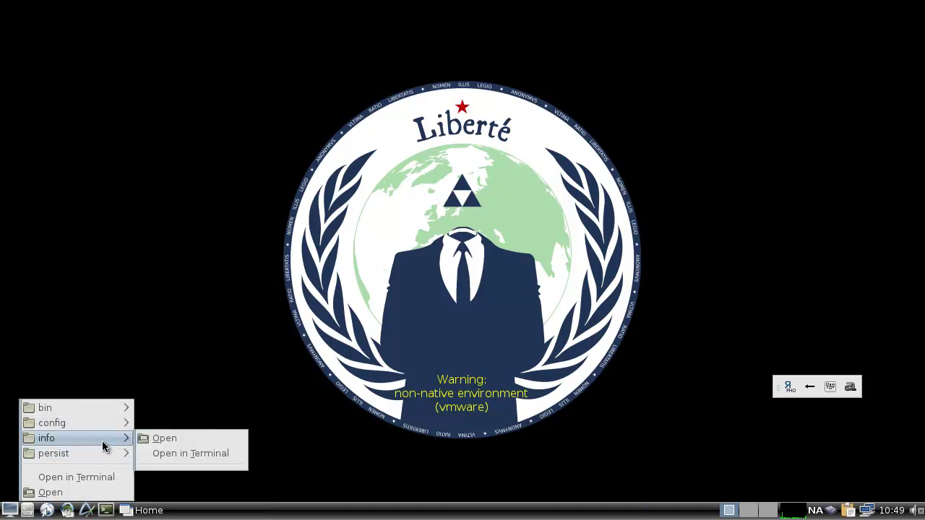
mouse_move(102, 456)
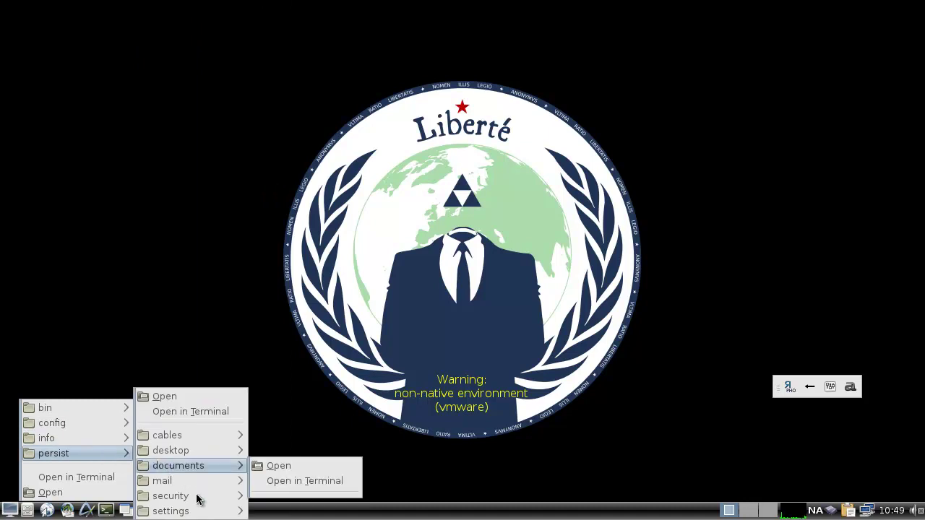
mouse_move(222, 503)
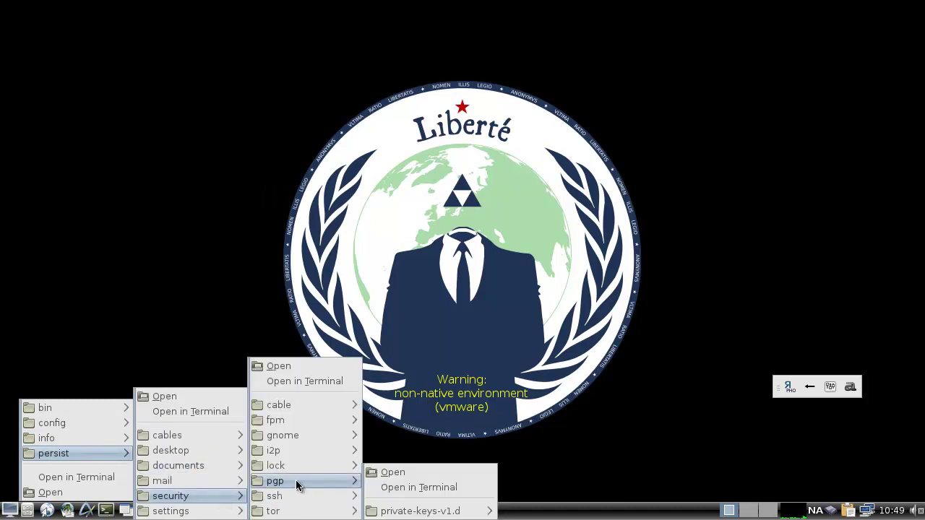
mouse_move(293, 502)
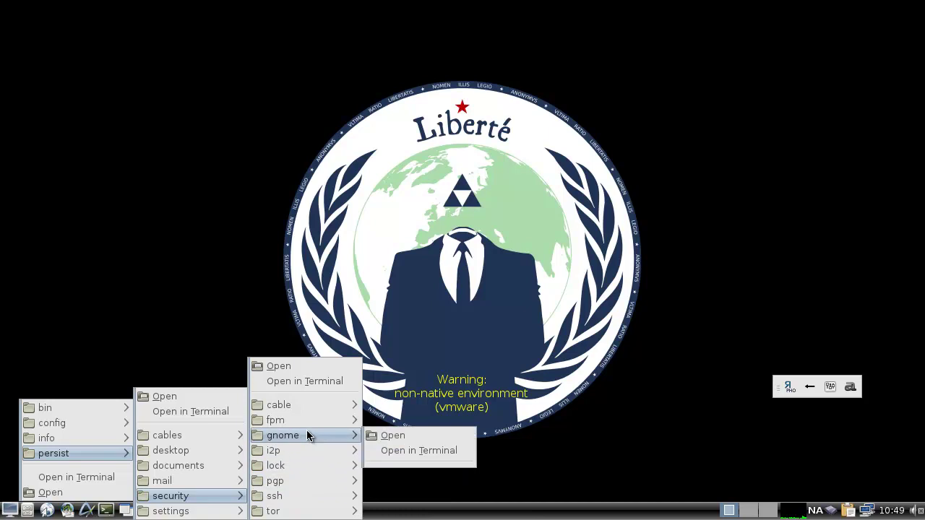
mouse_move(311, 406)
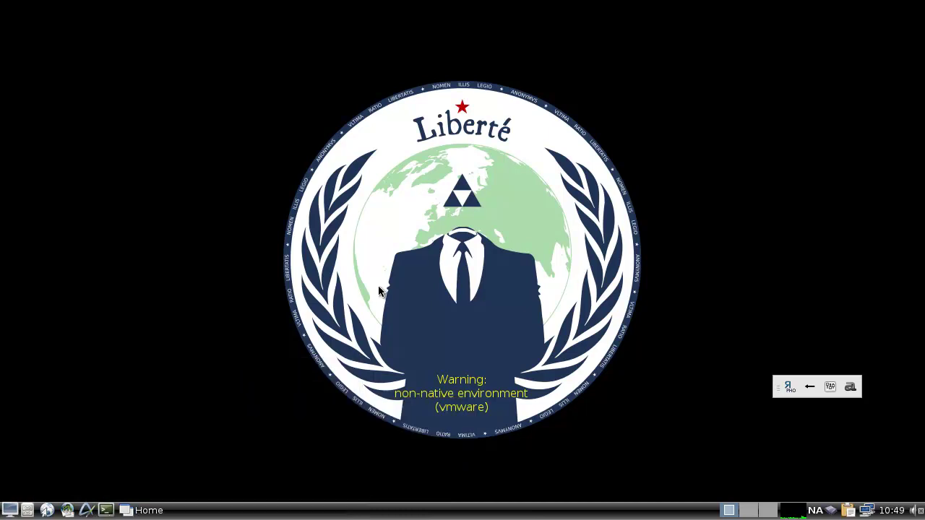
click(381, 292)
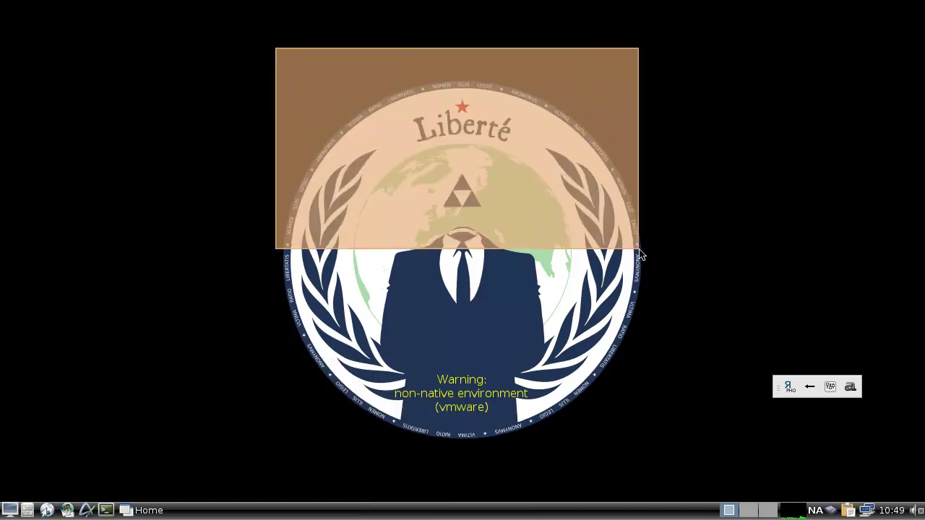